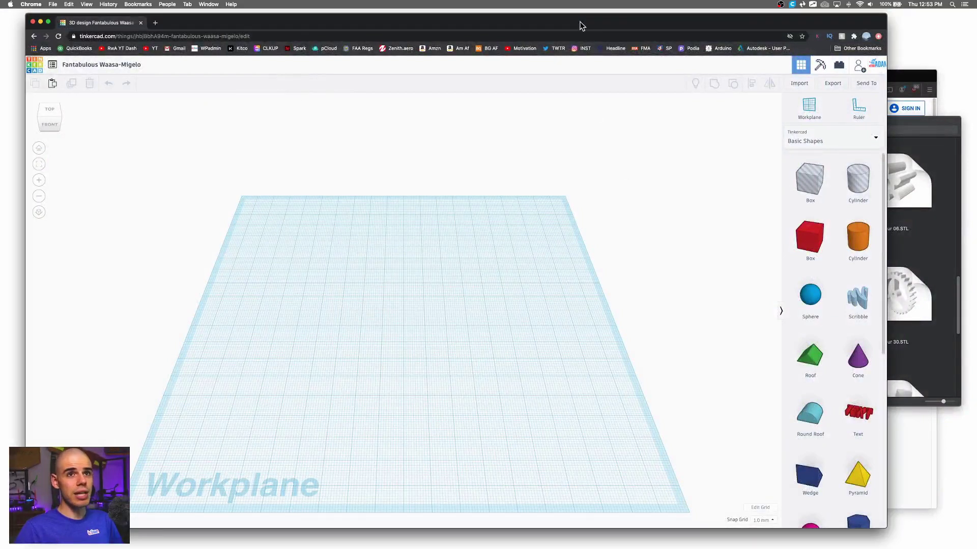
# Review the STL-editing tutorial in YouTube, then bring back Tinkercad with the STLs gear folder.
pyautogui.click(902, 74)
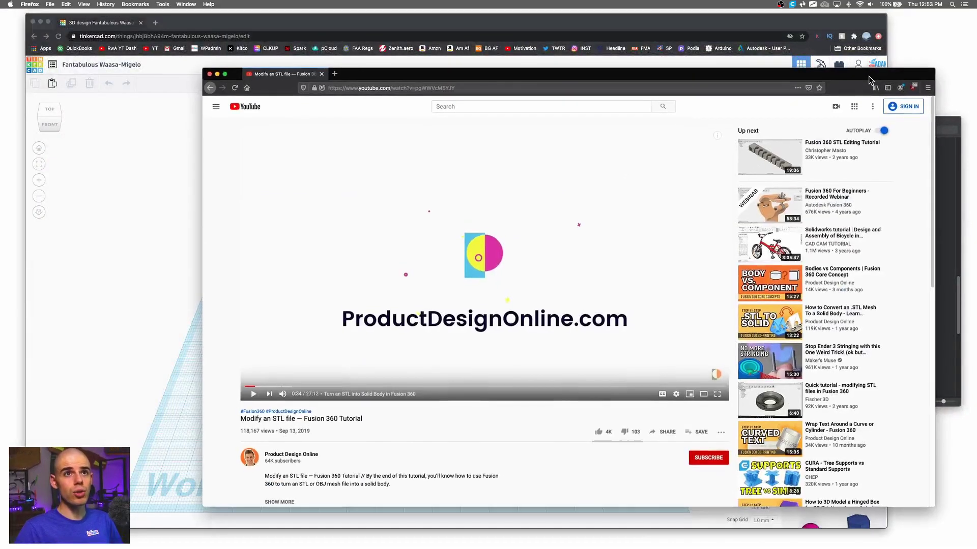
pyautogui.moveTo(868, 76); pyautogui.dragTo(871, 73)
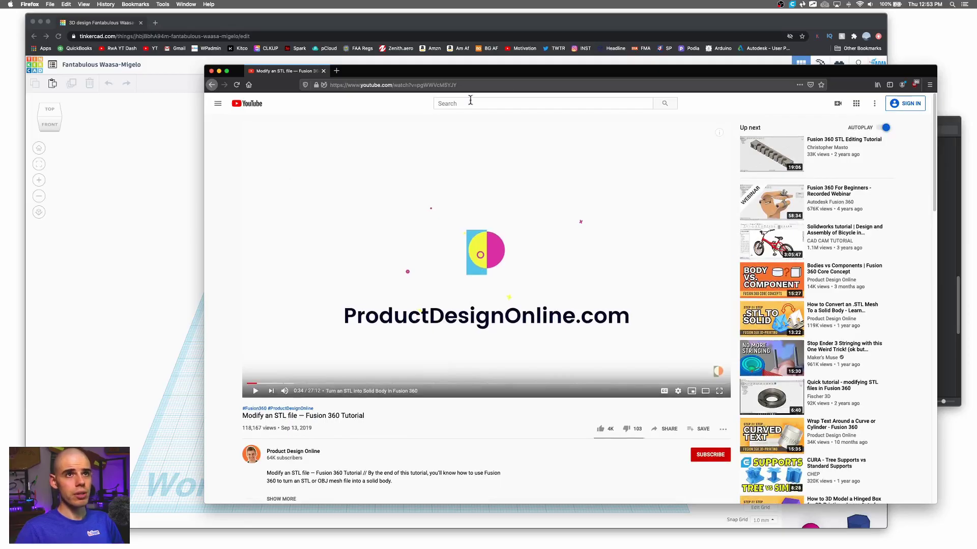
pyautogui.moveTo(529, 71); pyautogui.dragTo(541, 71)
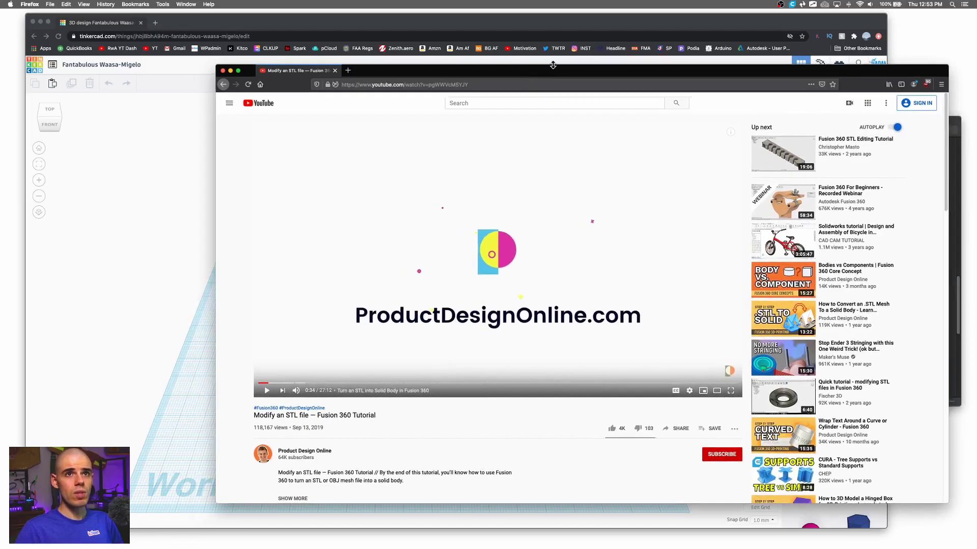
pyautogui.click(687, 23)
pyautogui.click(959, 122)
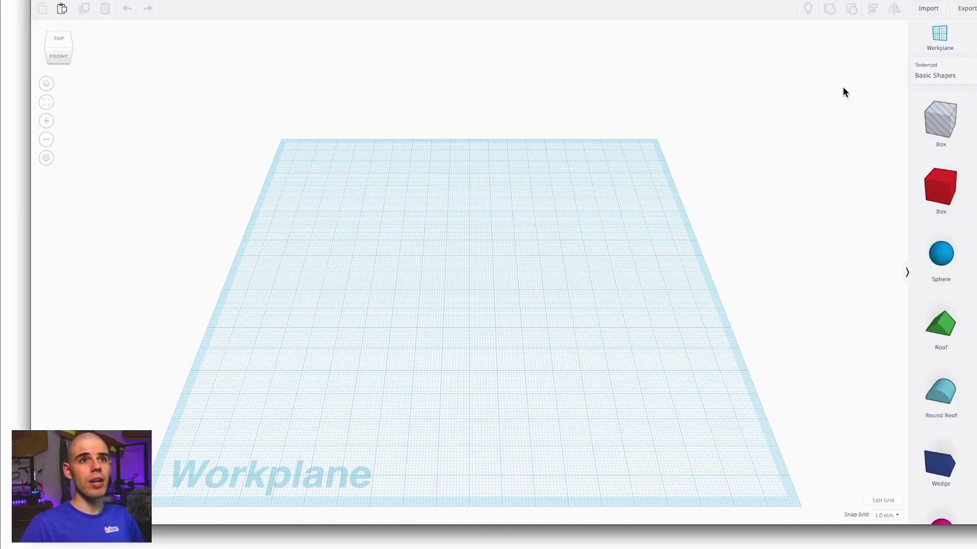
# Place a ruler origin on the workplane and load herringbone 60 thick.STL into the Import dialog.
pyautogui.click(974, 36)
pyautogui.click(452, 291)
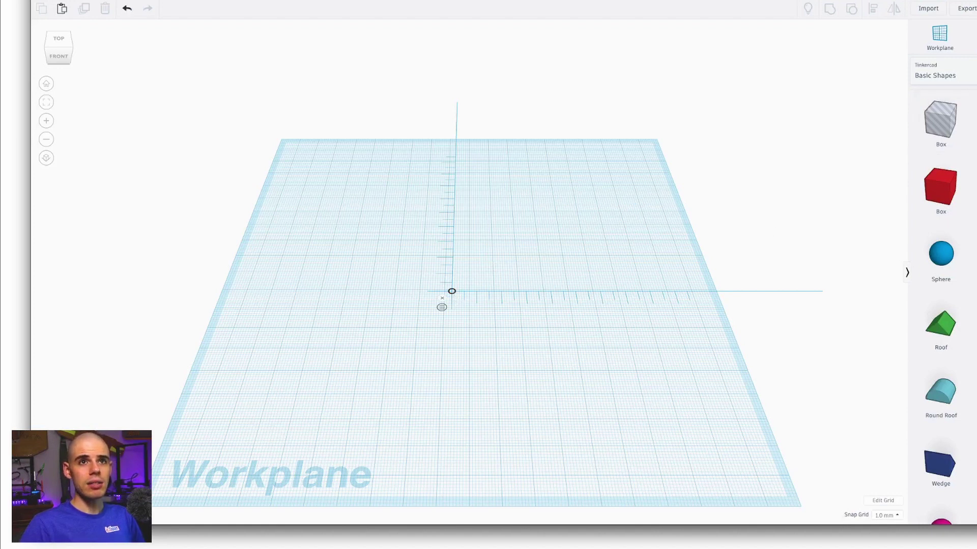
pyautogui.click(928, 8)
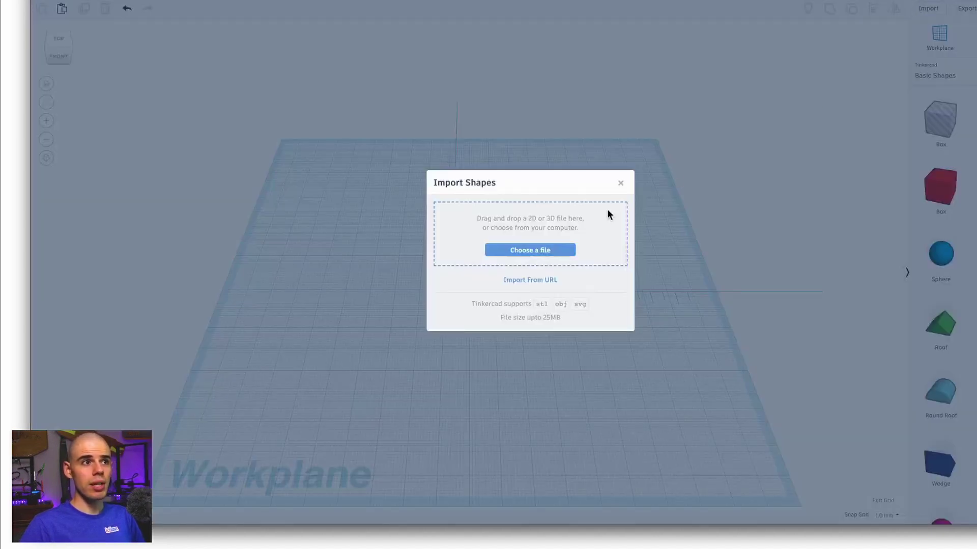
pyautogui.click(547, 257)
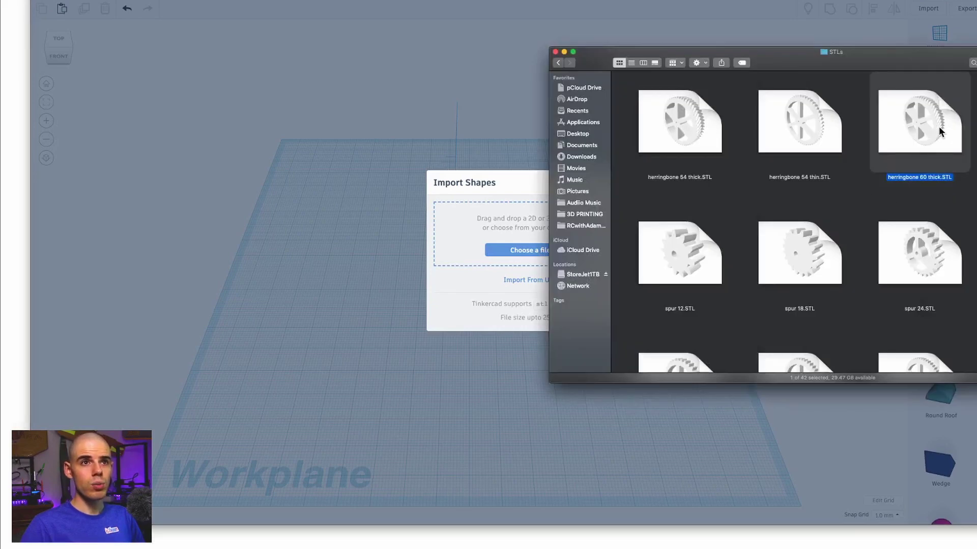
pyautogui.scroll(5, 845, 212)
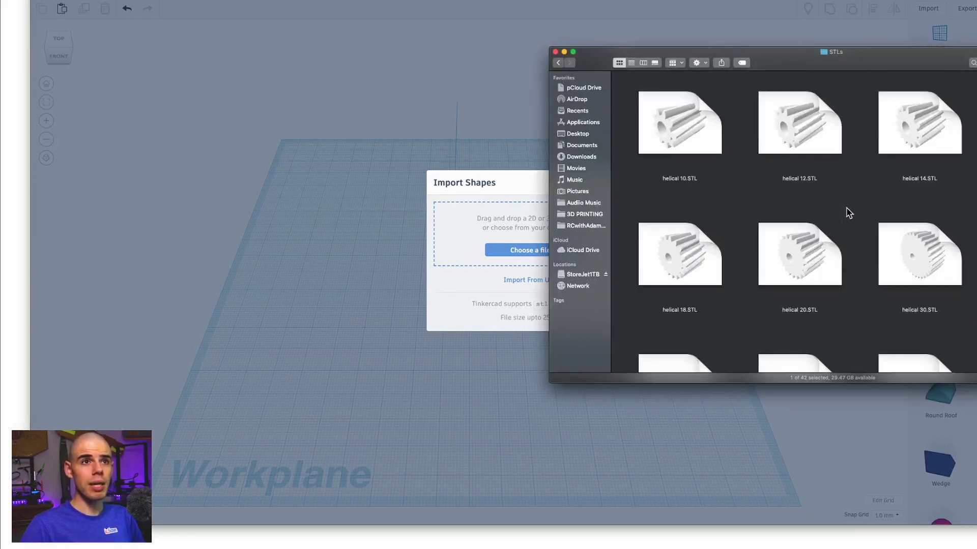
pyautogui.scroll(-5, 849, 213)
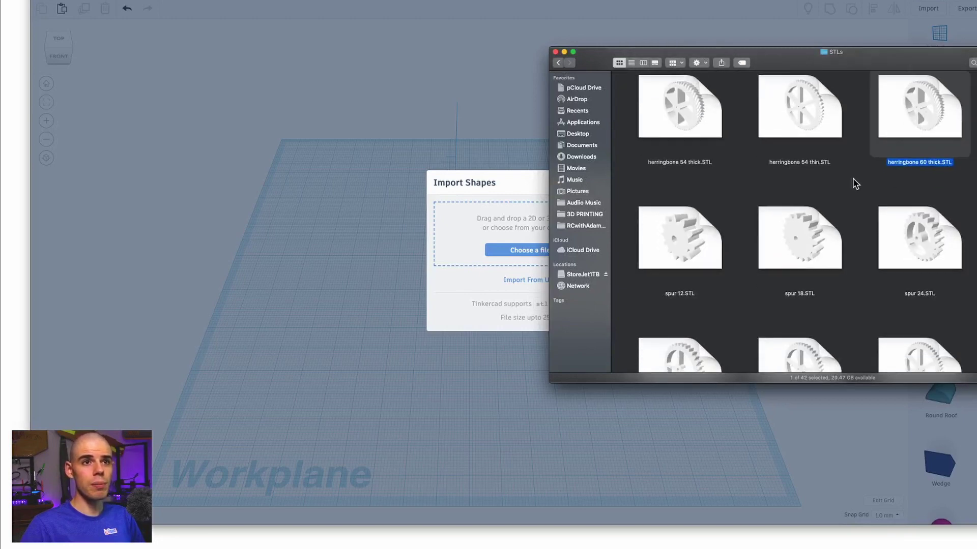
pyautogui.scroll(3, 855, 184)
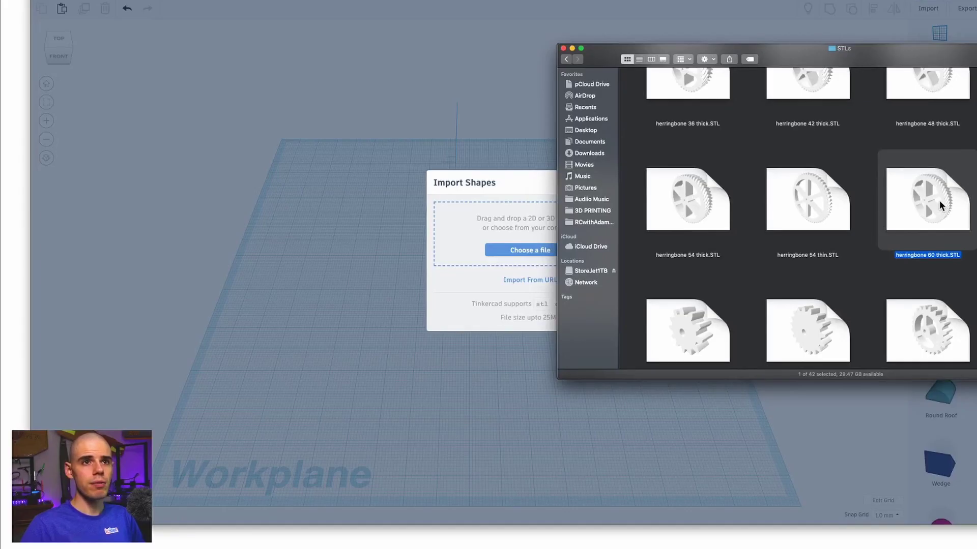
pyautogui.moveTo(940, 200); pyautogui.dragTo(508, 224)
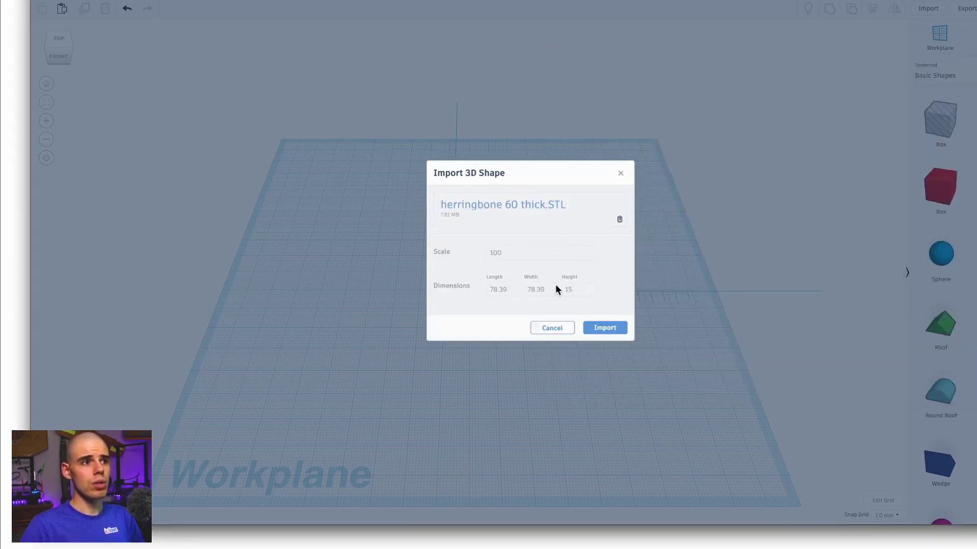
# Import the herringbone 60 thick gear at scale 100 and bring it into view on the workplane.
pyautogui.click(605, 330)
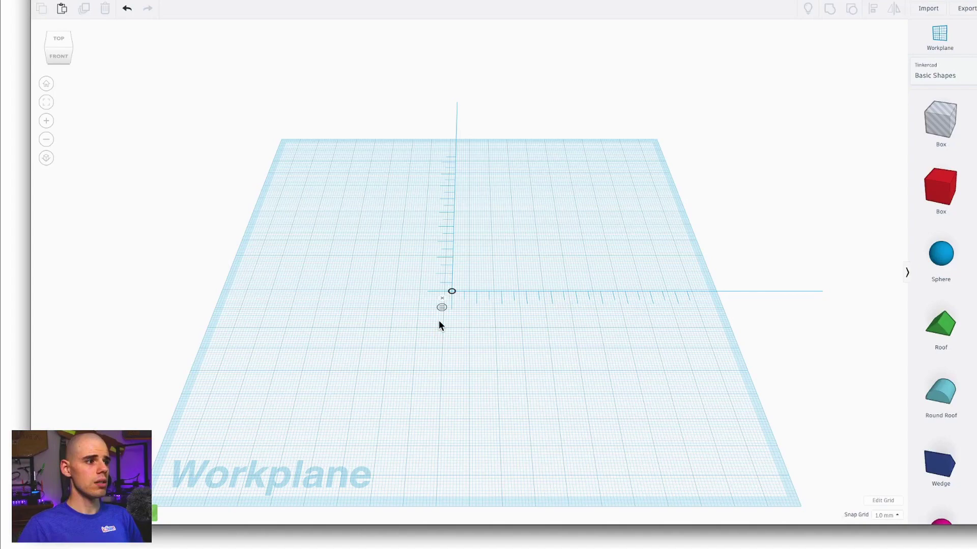
pyautogui.scroll(5, 447, 303)
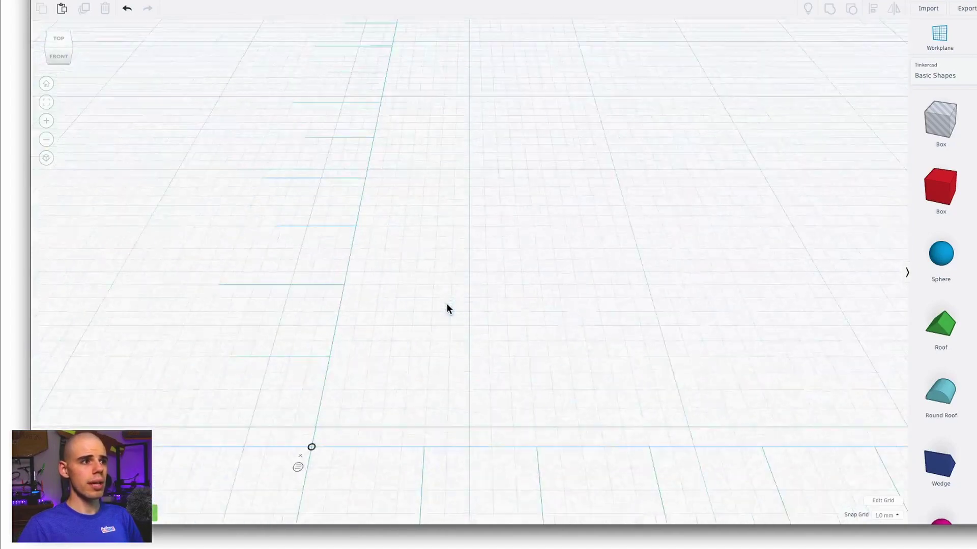
pyautogui.scroll(-5, 447, 308)
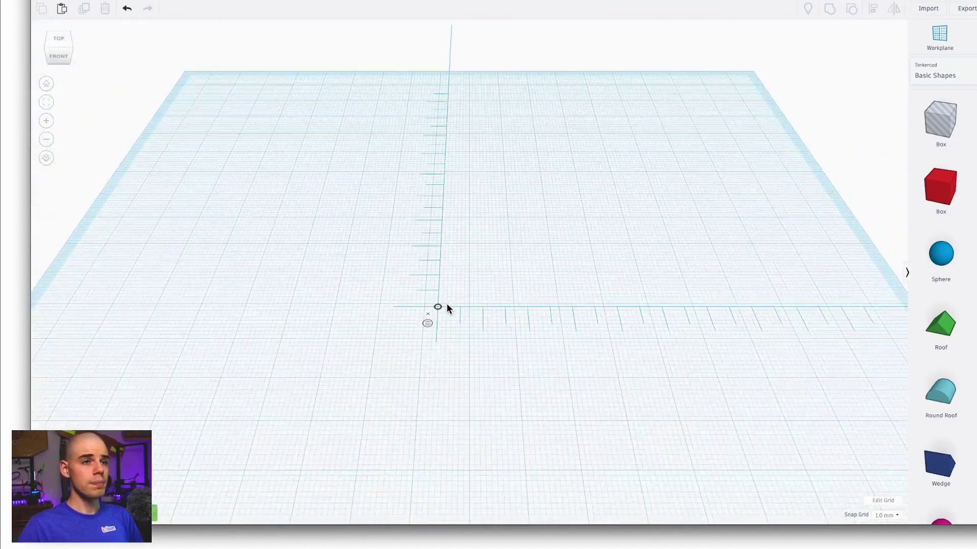
pyautogui.scroll(-2, 447, 308)
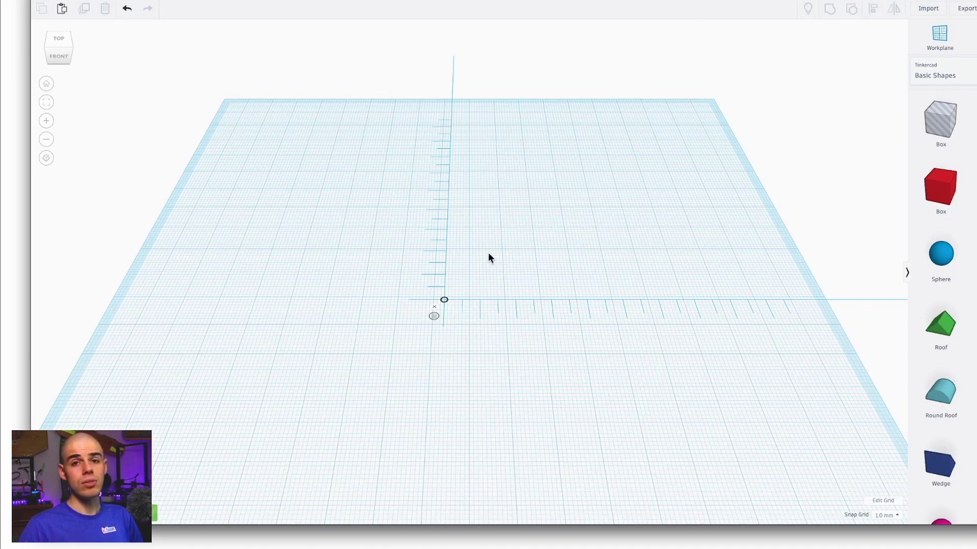
pyautogui.moveTo(488, 288); pyautogui.dragTo(499, 260, button='middle')
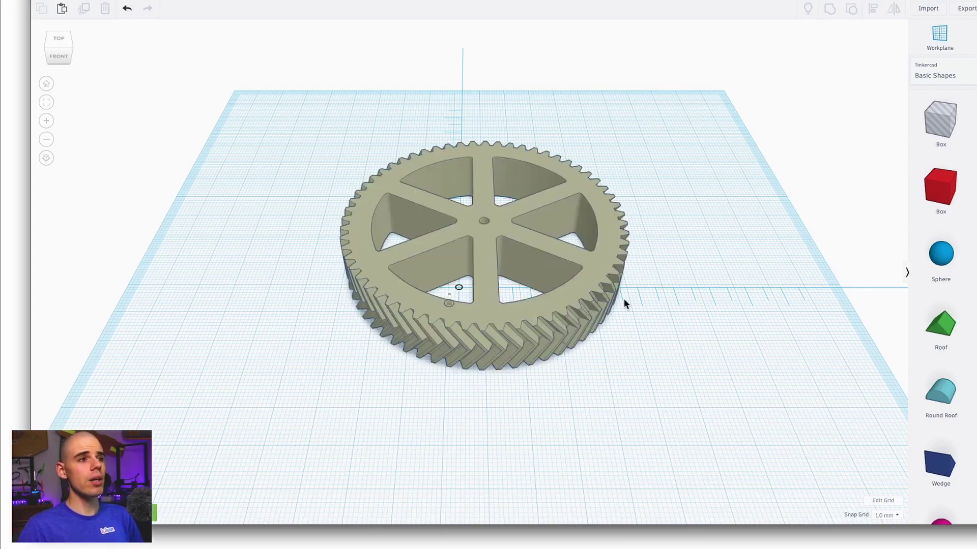
# Set both of the gear's ruler offsets to 0 so it sits at the ruler origin.
pyautogui.moveTo(623, 303)
pyautogui.mouseDown(button='right')
pyautogui.moveTo(667, 270)
pyautogui.moveTo(656, 340)
pyautogui.moveTo(670, 309)
pyautogui.moveTo(658, 237)
pyautogui.moveTo(621, 233)
pyautogui.moveTo(547, 253)
pyautogui.moveTo(547, 236)
pyautogui.moveTo(552, 249)
pyautogui.moveTo(578, 229)
pyautogui.moveTo(632, 224)
pyautogui.moveTo(657, 256)
pyautogui.moveTo(685, 338)
pyautogui.moveTo(607, 300)
pyautogui.mouseUp(button='right')
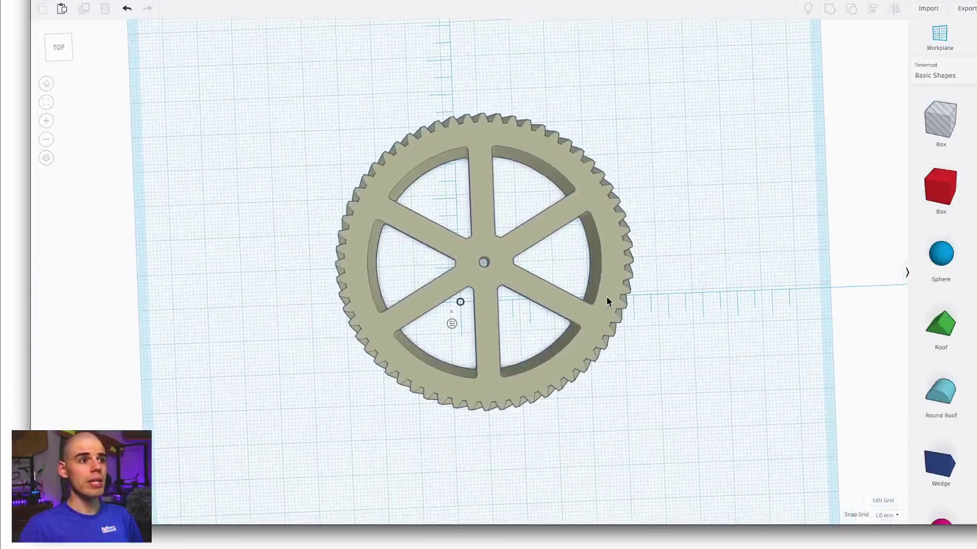
pyautogui.scroll(3, 474, 264)
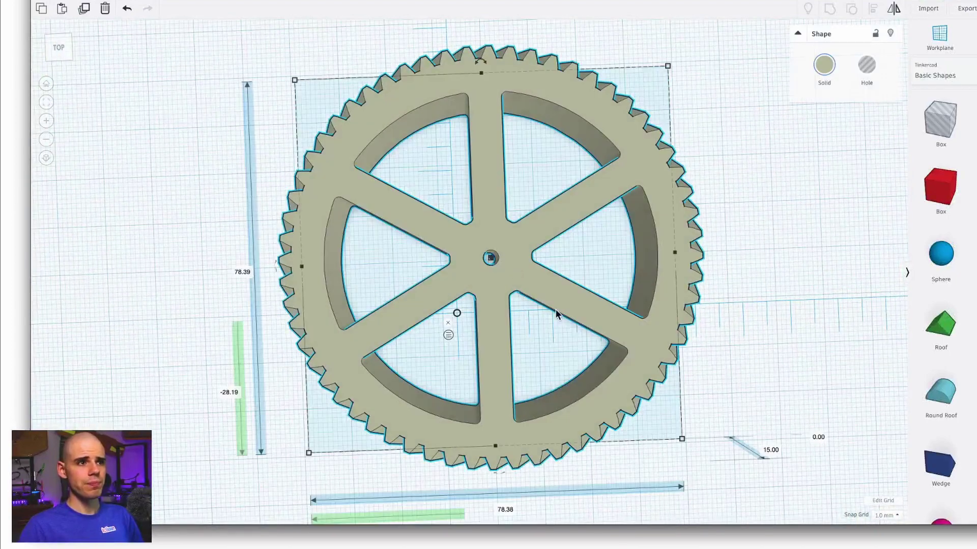
pyautogui.moveTo(752, 296); pyautogui.dragTo(541, 437, button='right')
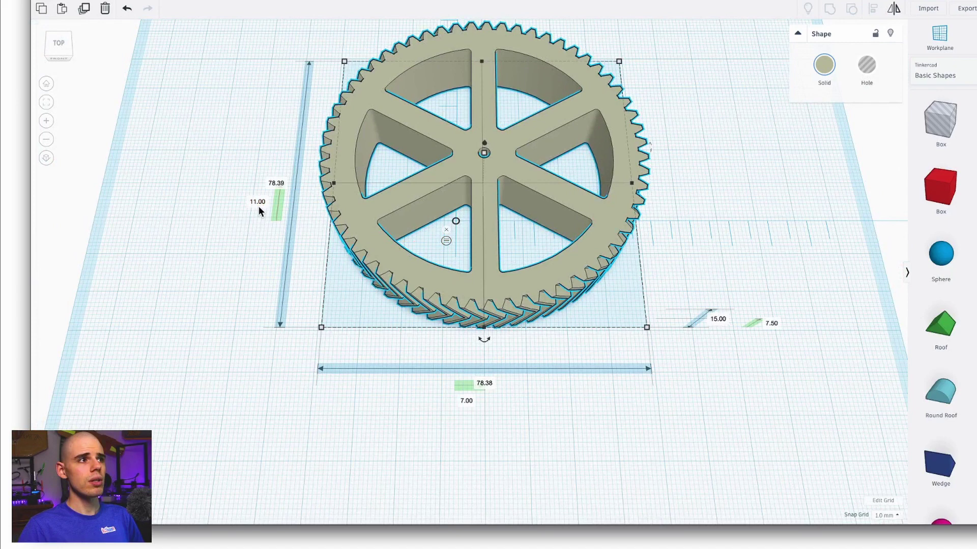
pyautogui.write('0')
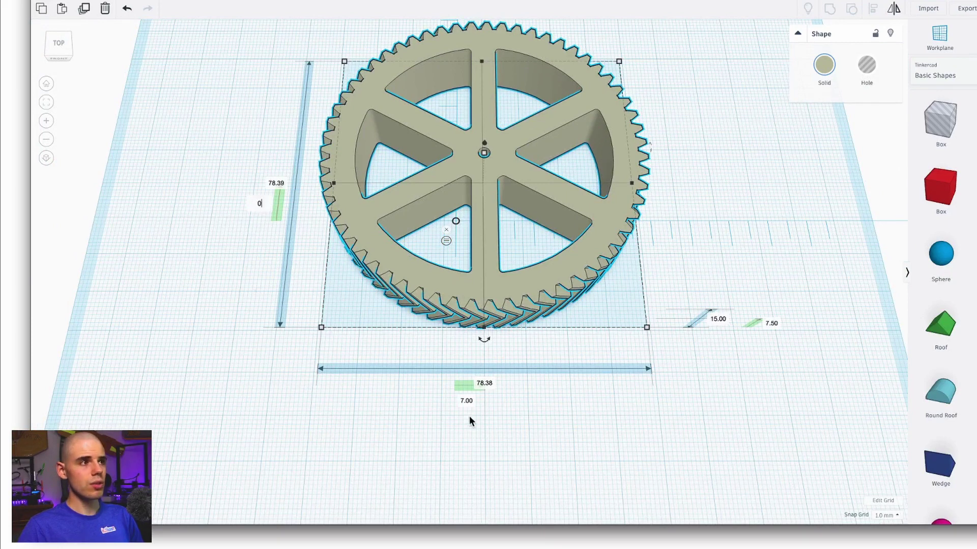
pyautogui.press('Return')
pyautogui.click(467, 448)
pyautogui.write('0')
pyautogui.press('Return')
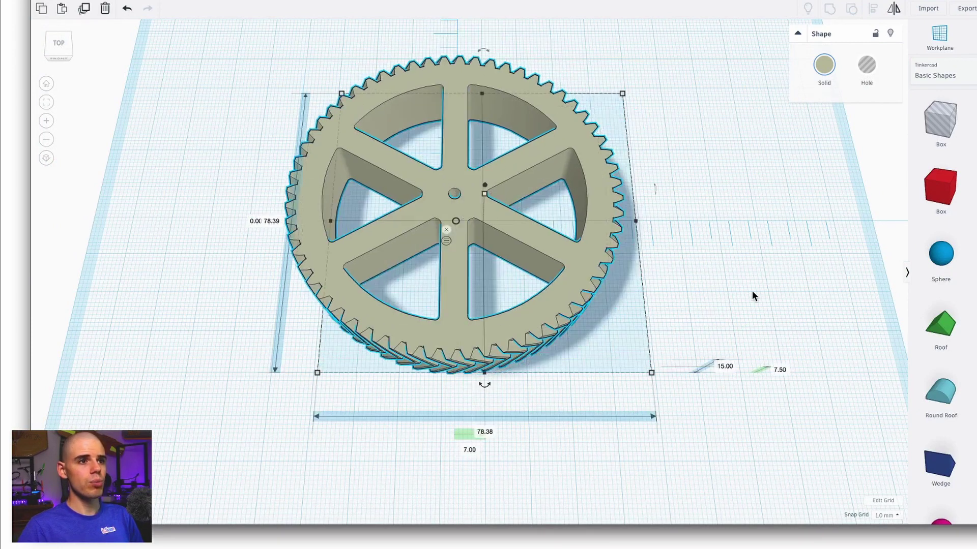
pyautogui.moveTo(686, 167); pyautogui.dragTo(687, 187, button='right')
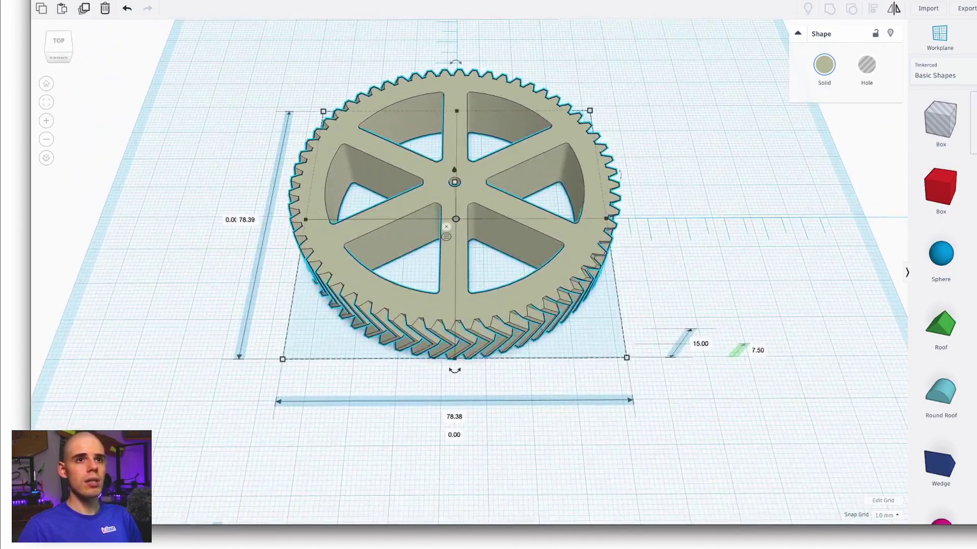
# Add a hole cylinder beside the gear and size it to 10 mm length and 10 mm width.
pyautogui.moveTo(973, 148); pyautogui.dragTo(695, 216)
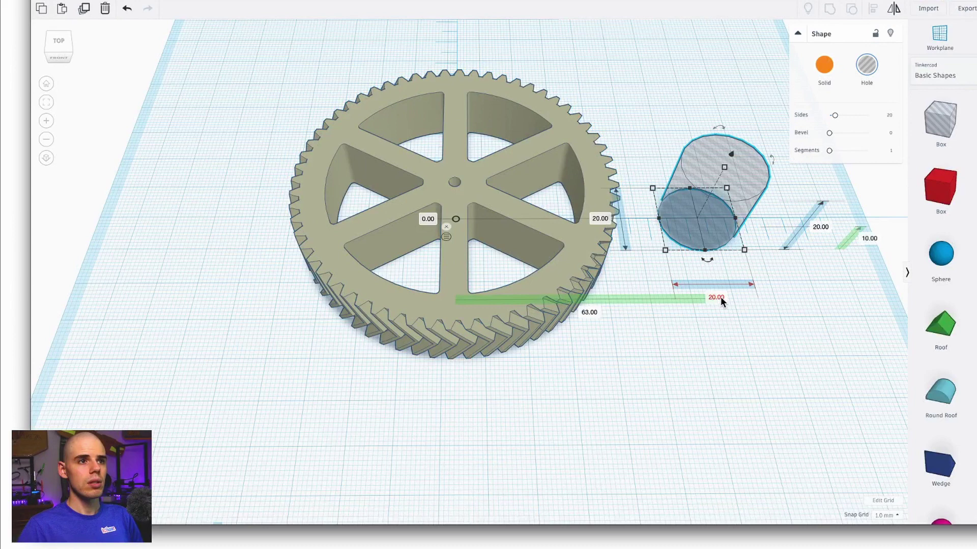
pyautogui.write('5')
pyautogui.click(598, 218)
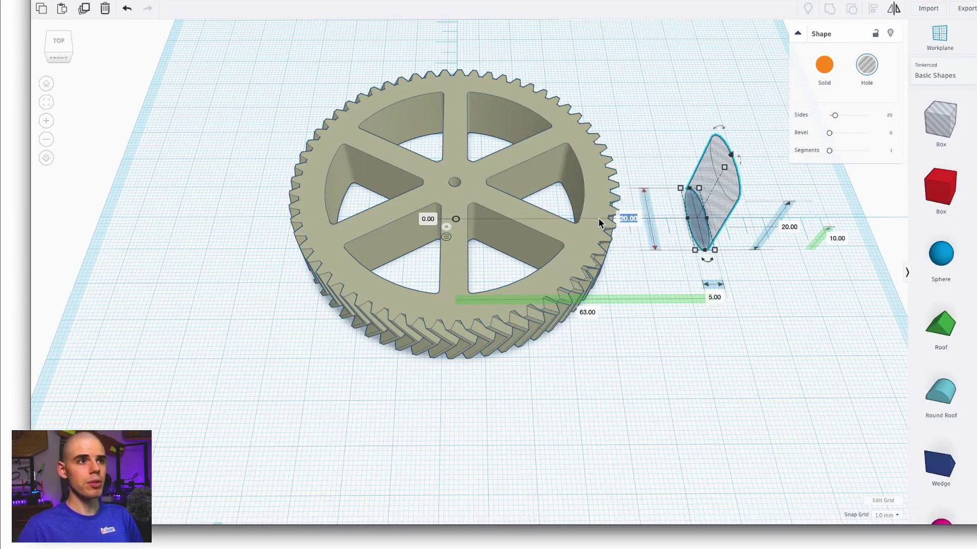
pyautogui.write('5')
pyautogui.press('Return')
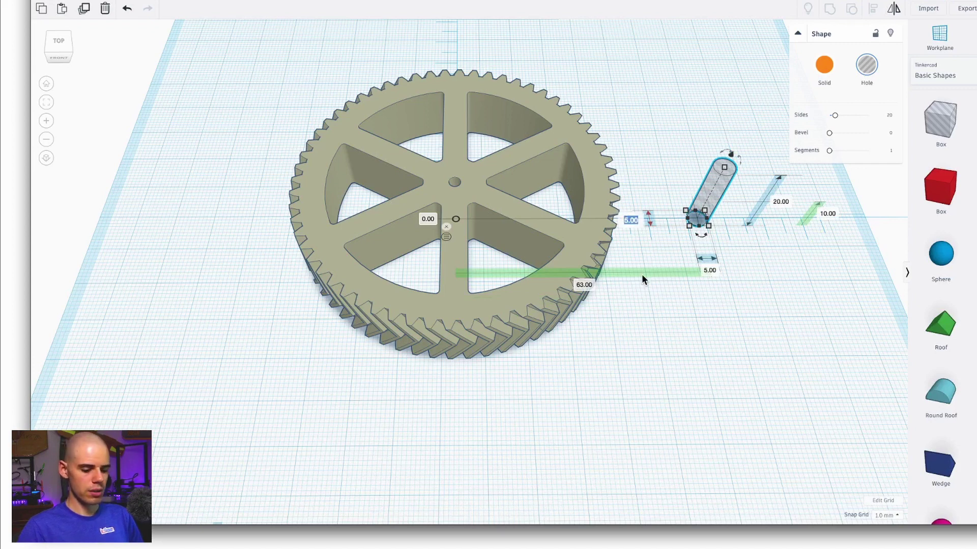
pyautogui.write('10')
pyautogui.click(711, 277)
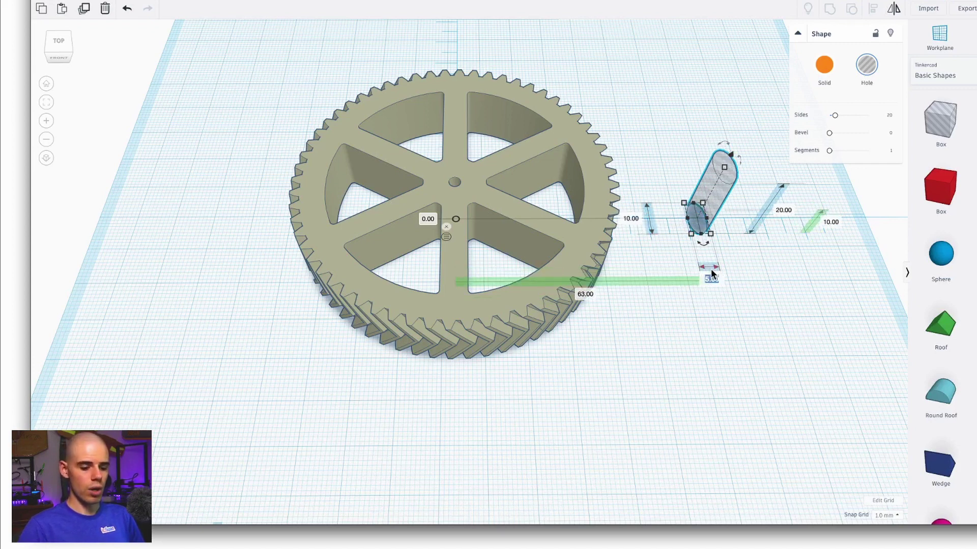
pyautogui.write('10')
pyautogui.press('Return')
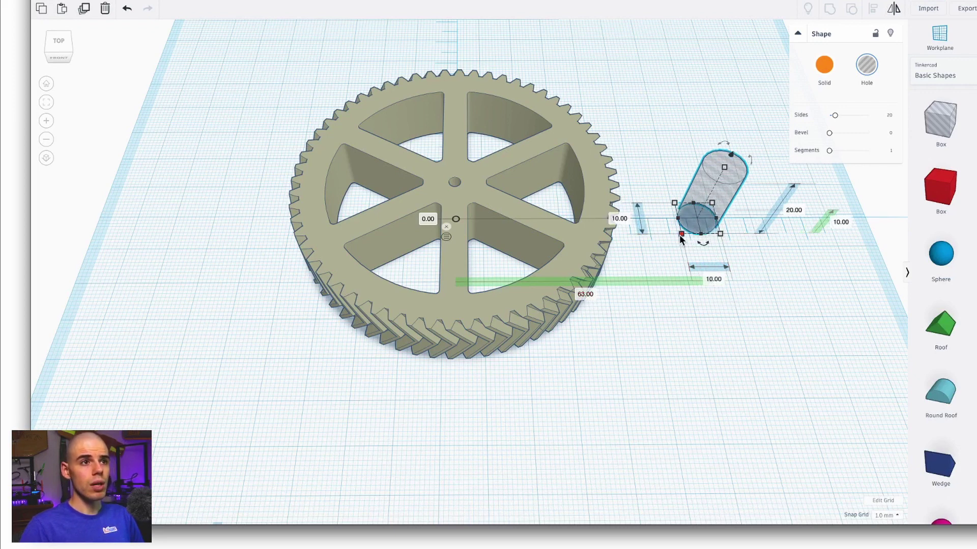
# Set the hole's offset from the ruler origin to 0, centring it in the gear's hub.
pyautogui.click(585, 294)
pyautogui.write('0')
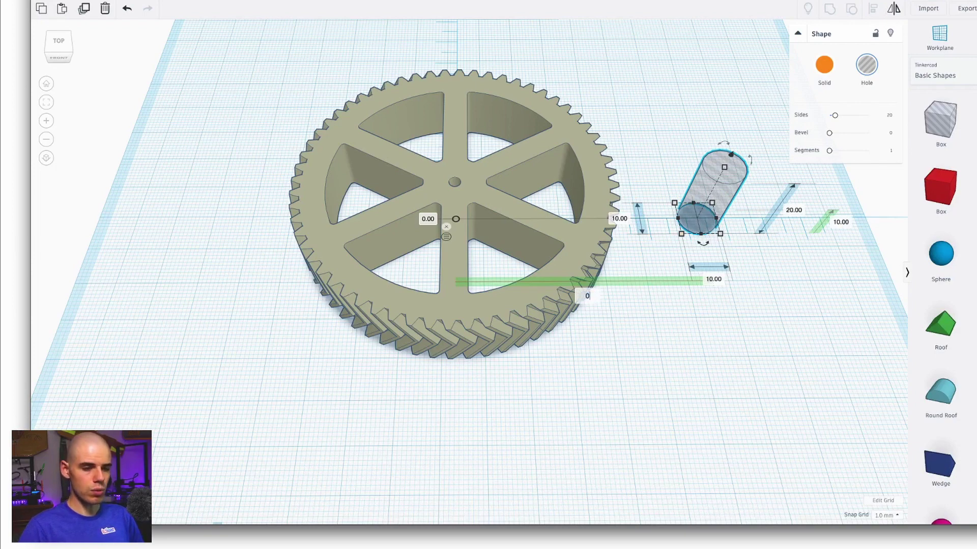
pyautogui.press('Return')
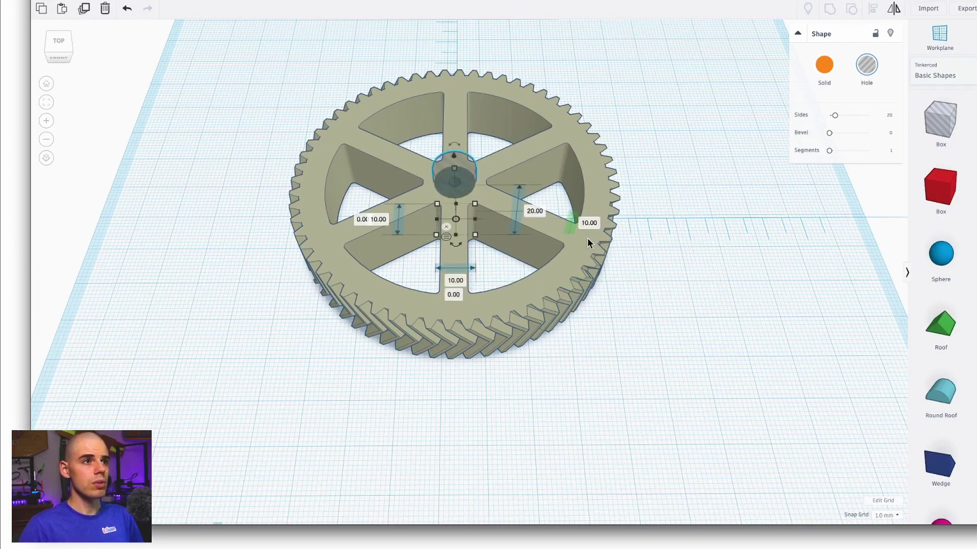
pyautogui.moveTo(465, 249); pyautogui.dragTo(481, 277, button='right')
pyautogui.scroll(-5, 480, 279)
pyautogui.scroll(5, 496, 218)
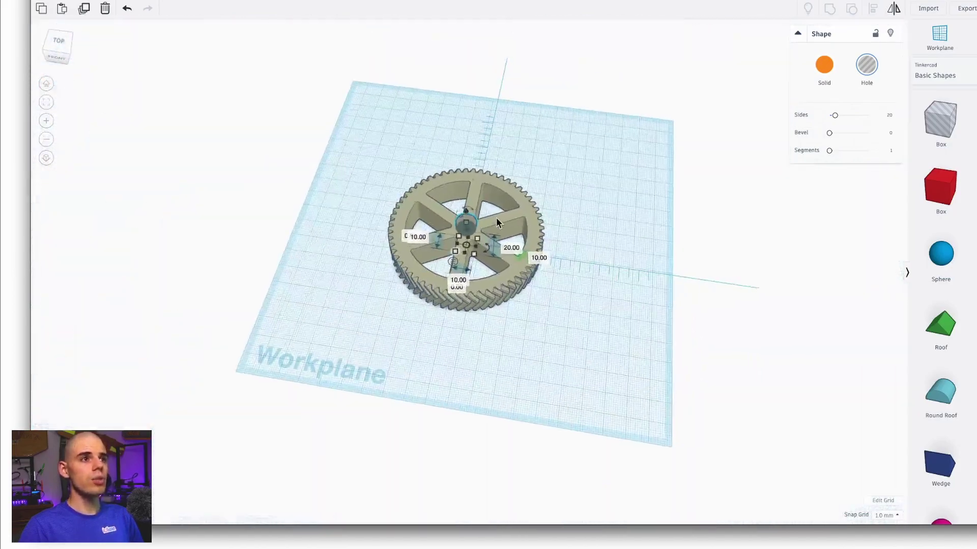
pyautogui.scroll(-3, 505, 193)
# Box-select the gear and the 10 mm hole, group them, and zoom in on the hub.
pyautogui.moveTo(634, 125); pyautogui.dragTo(356, 316)
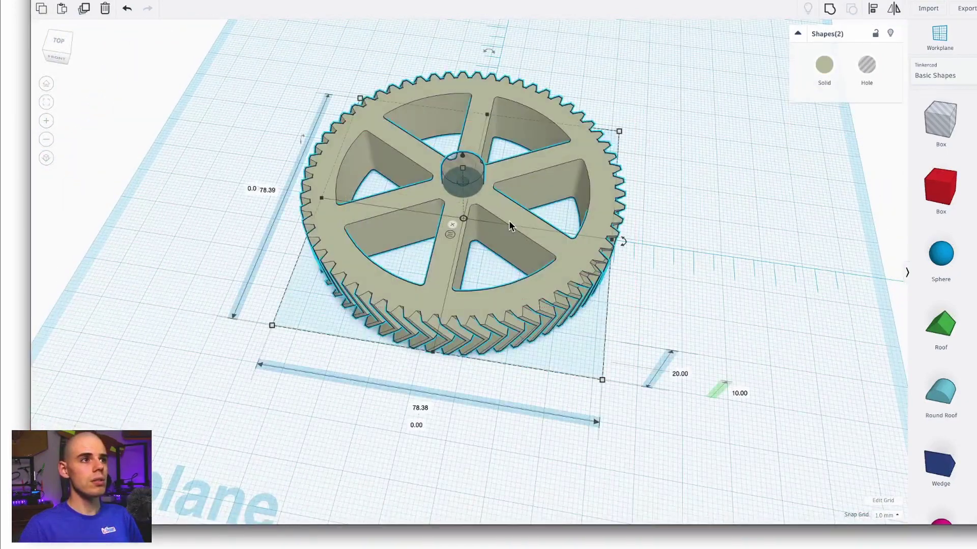
pyautogui.click(830, 11)
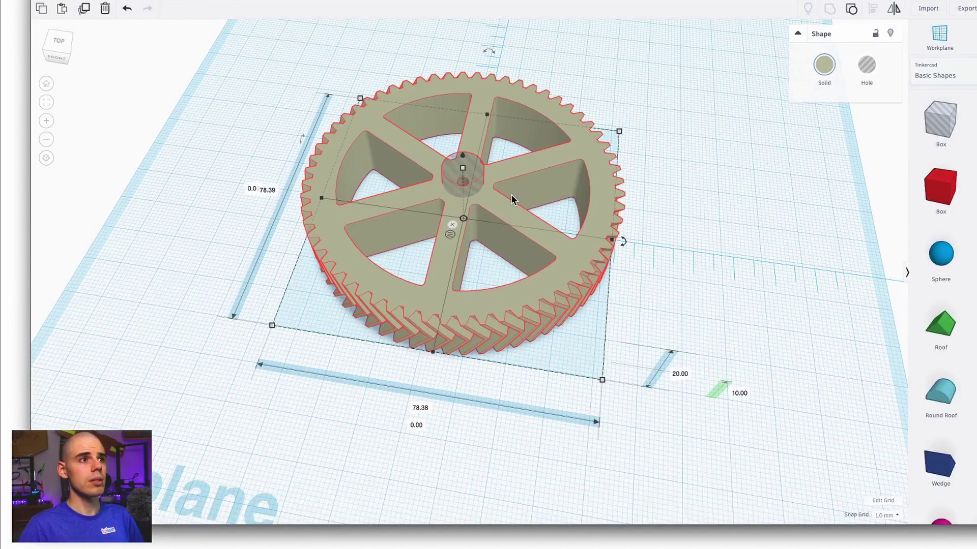
pyautogui.scroll(5, 453, 250)
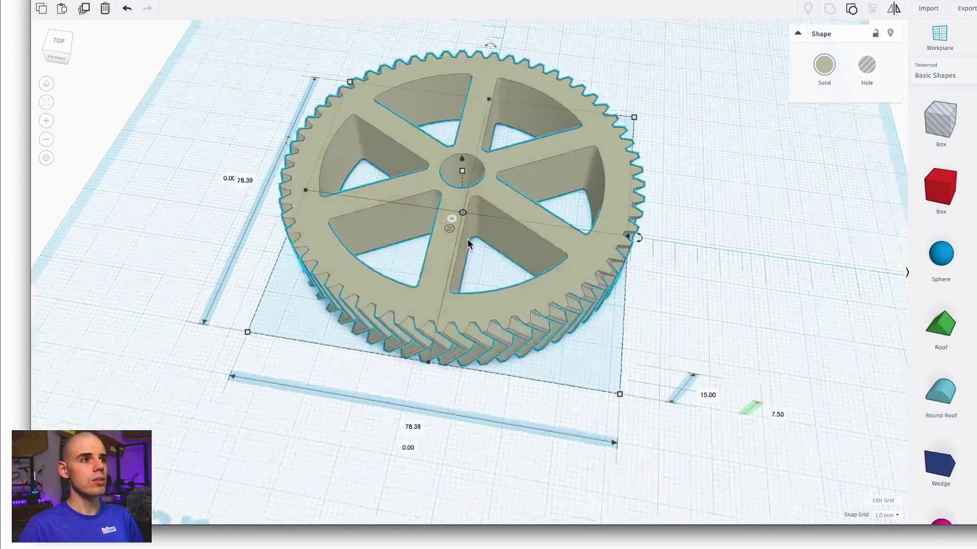
pyautogui.moveTo(496, 314); pyautogui.dragTo(461, 214, button='right')
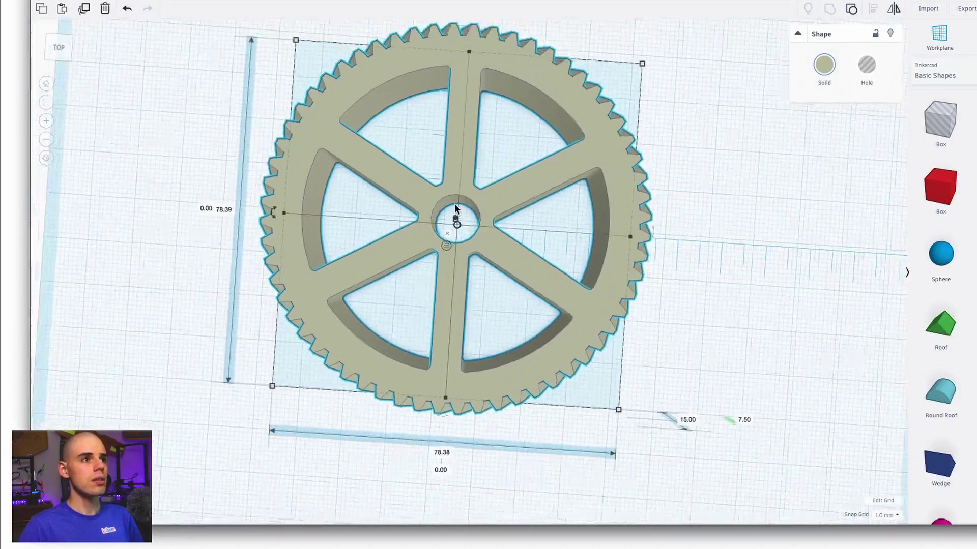
pyautogui.scroll(5, 454, 209)
pyautogui.scroll(-5, 454, 206)
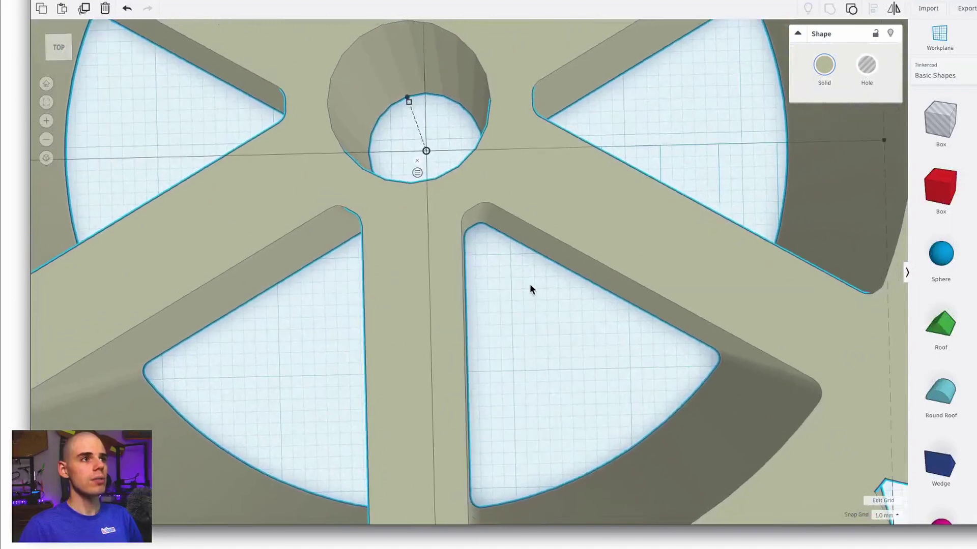
pyautogui.scroll(4, 722, 188)
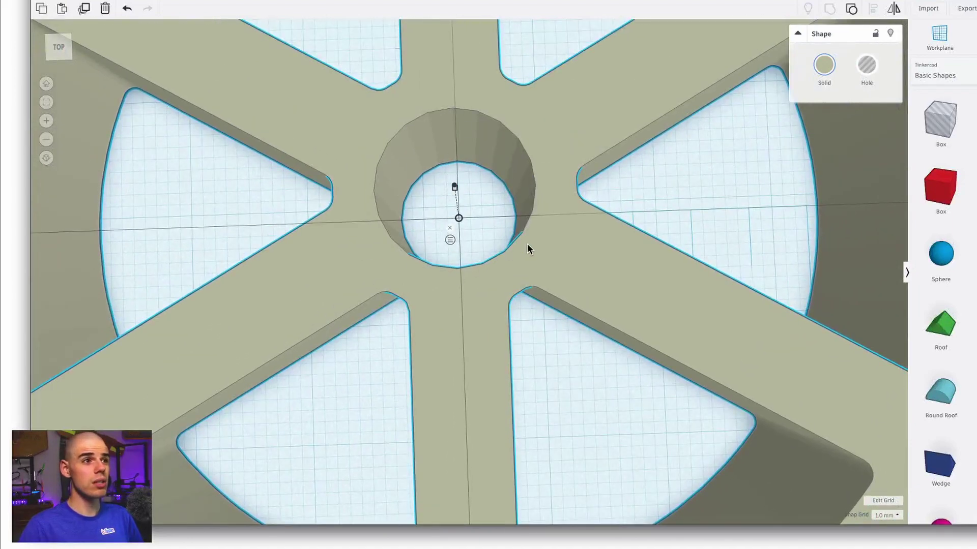
pyautogui.moveTo(642, 186); pyautogui.dragTo(695, 247, button='right')
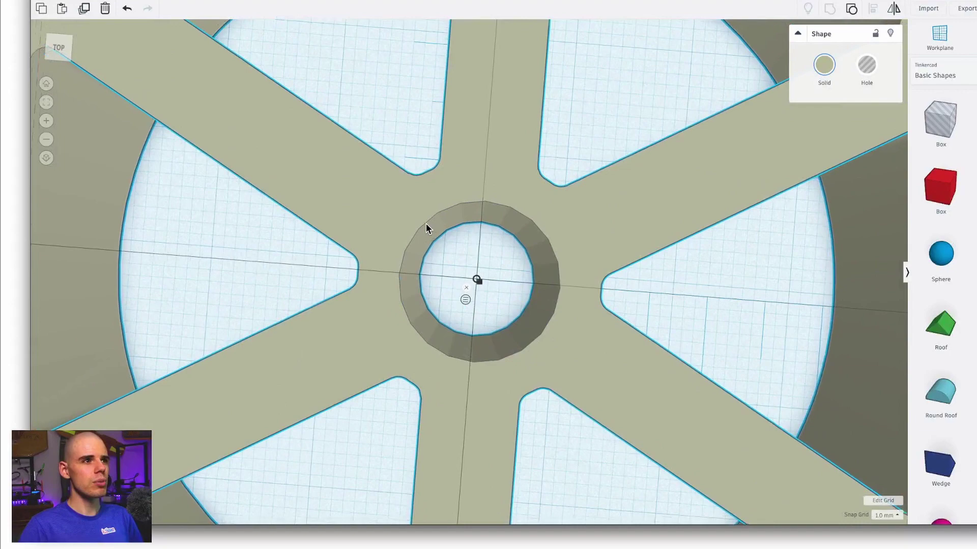
pyautogui.scroll(5, 426, 224)
pyautogui.scroll(-4, 471, 212)
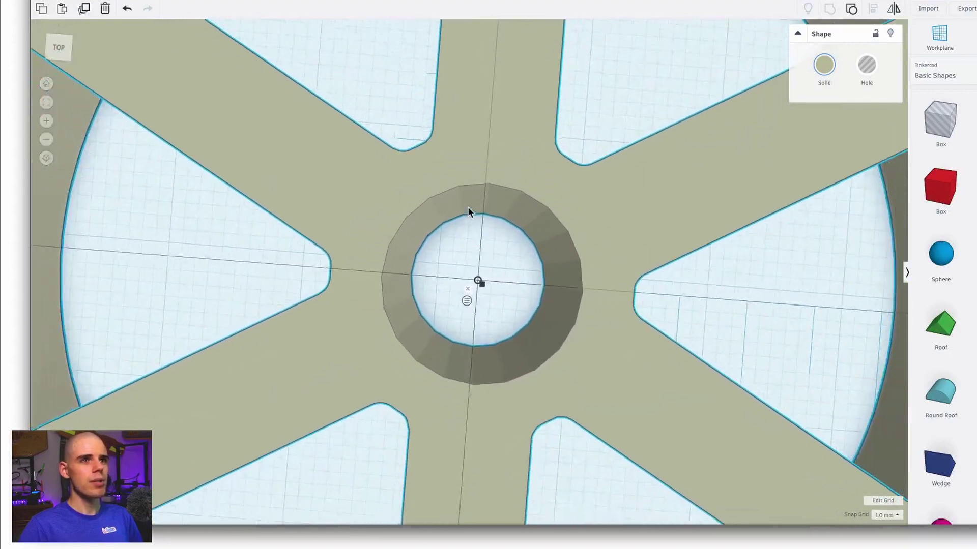
pyautogui.scroll(-3, 580, 269)
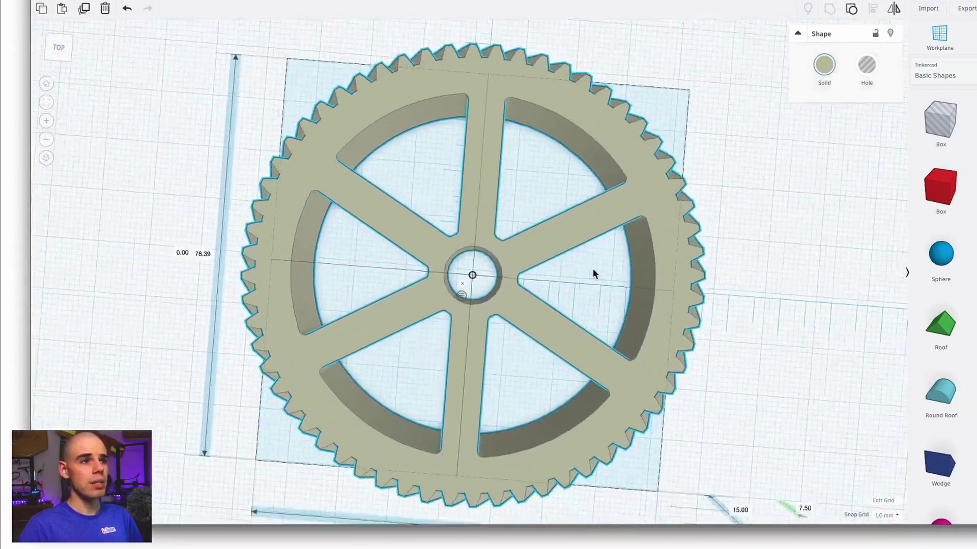
pyautogui.moveTo(593, 270); pyautogui.dragTo(593, 209, button='right')
pyautogui.scroll(1, 593, 209)
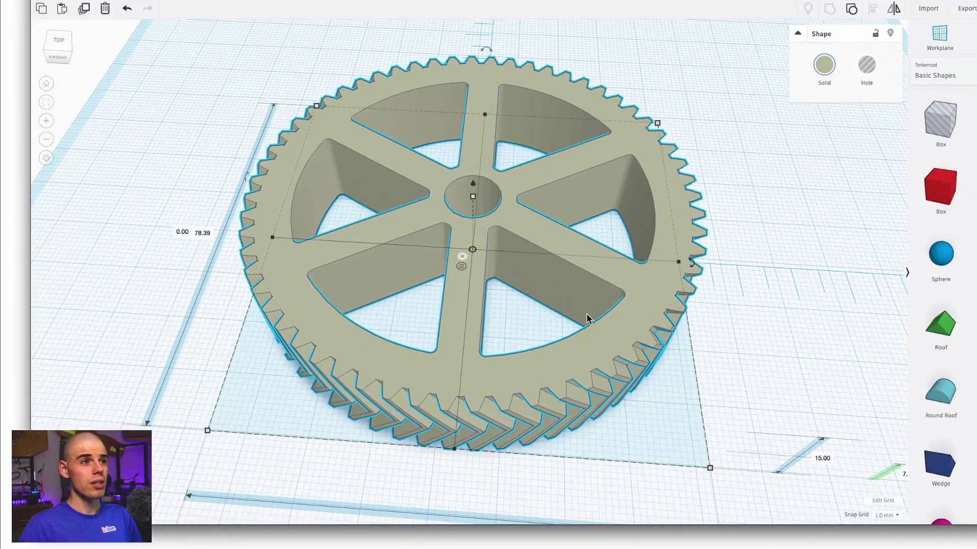
pyautogui.scroll(-2, 516, 224)
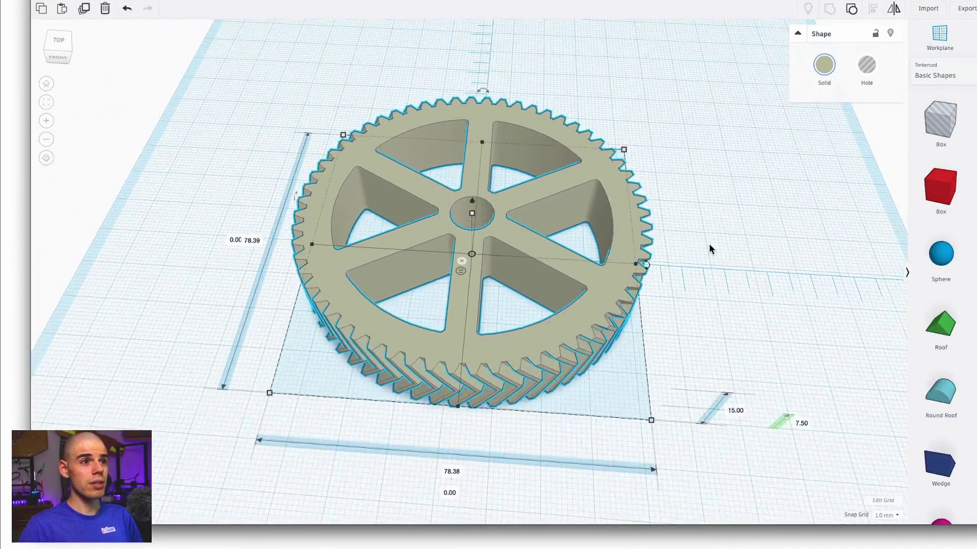
pyautogui.moveTo(709, 245); pyautogui.dragTo(713, 264, button='right')
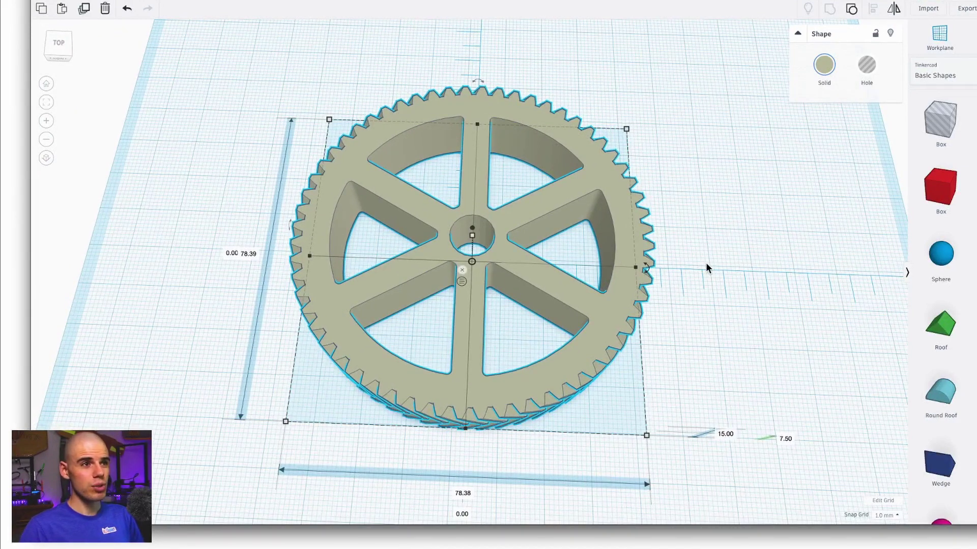
pyautogui.moveTo(704, 257); pyautogui.dragTo(701, 265, button='right')
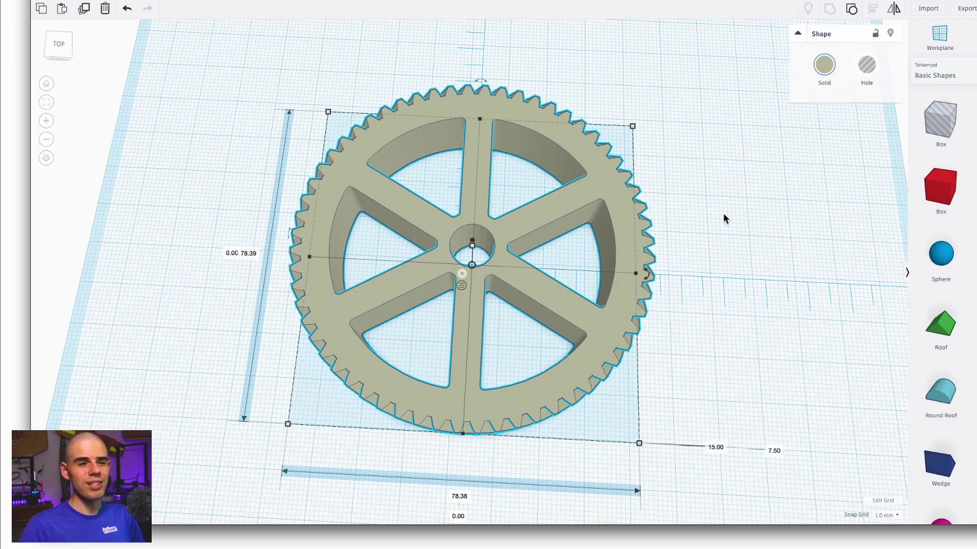
pyautogui.moveTo(700, 229); pyautogui.dragTo(700, 238, button='right')
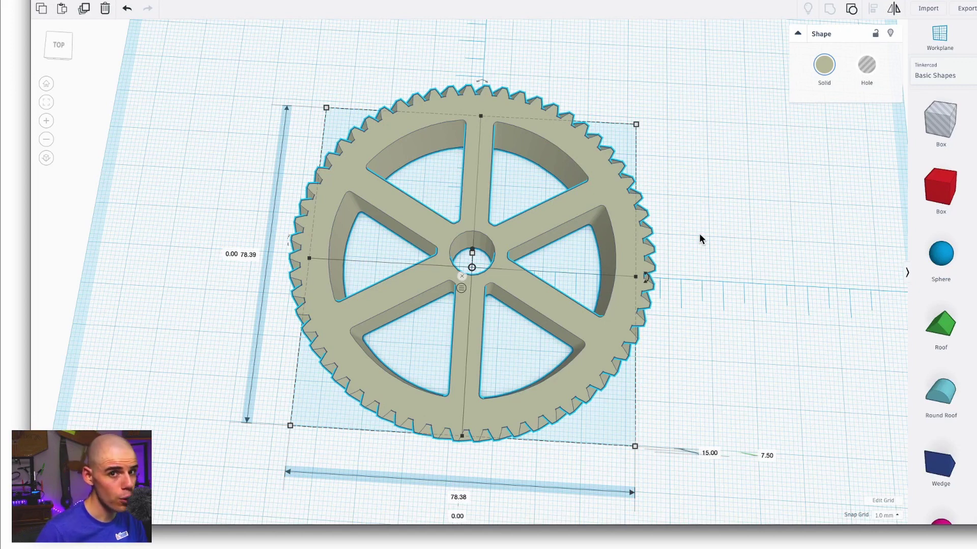
pyautogui.scroll(2, 699, 239)
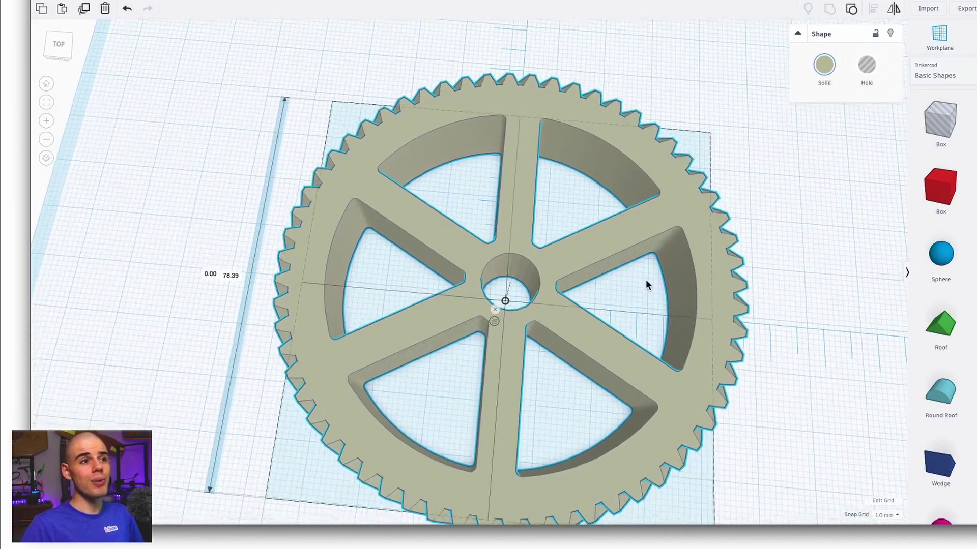